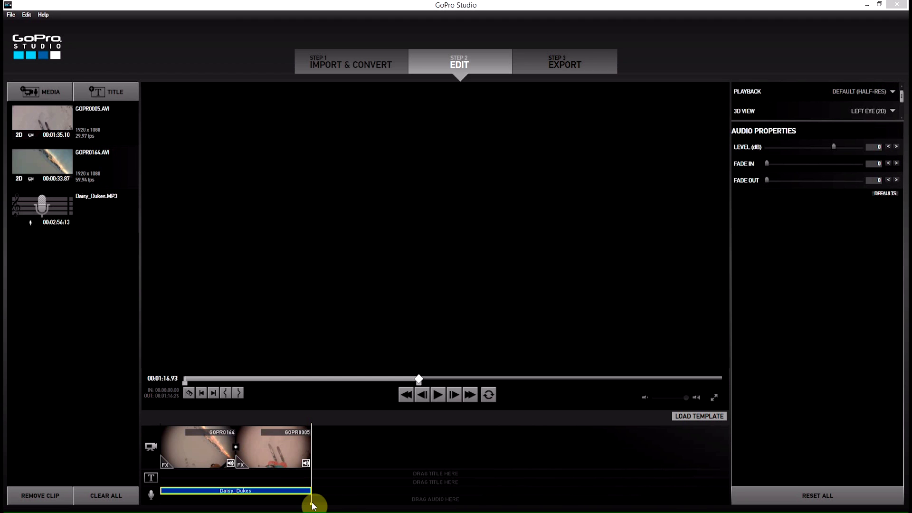
Step: Drag the playhead back to about 00:00:15.43 to preview the ski footage
left_click_drag(312, 505, 195, 499)
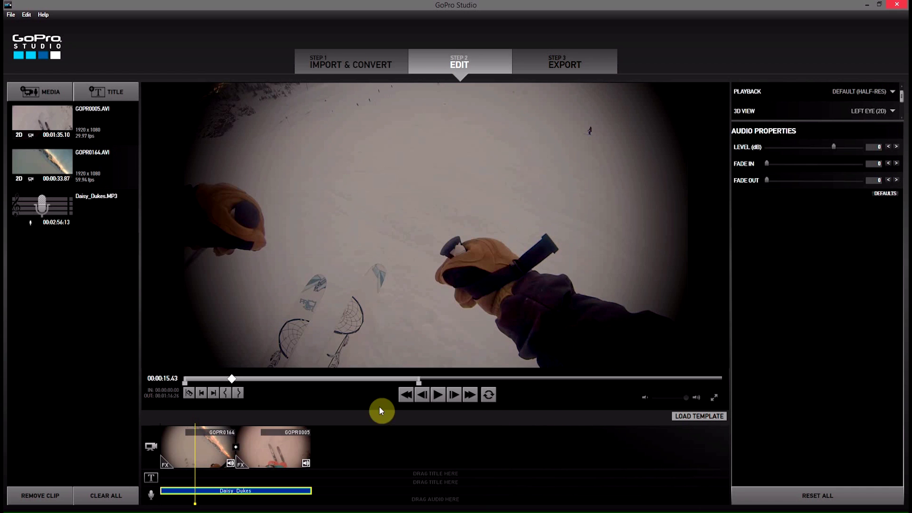
Step: Play the ski clip and pause it near 18.7 seconds on the mountain panorama
left_click(438, 395)
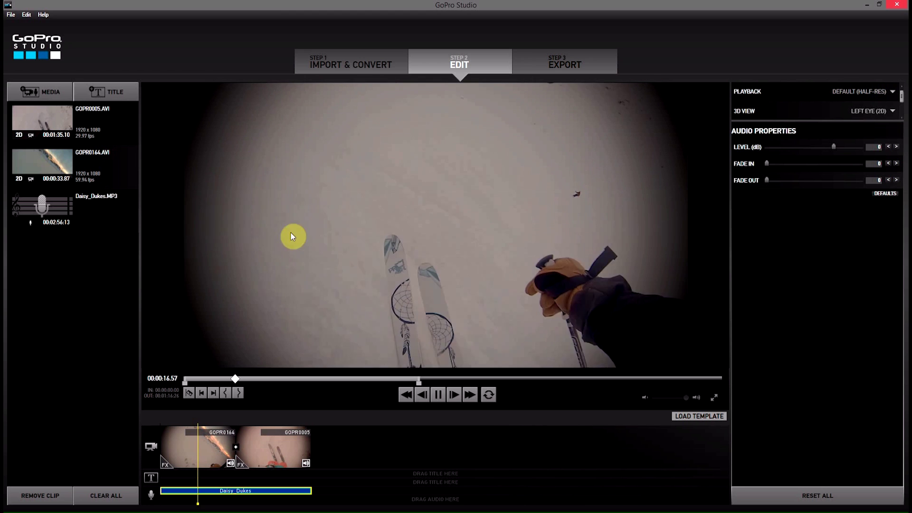
left_click(443, 396)
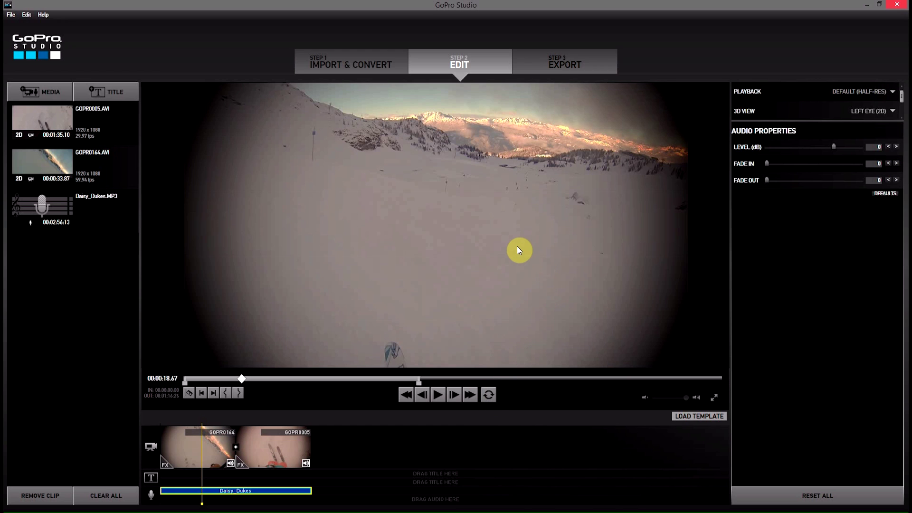
Step: Set playback to DRAFT (QUARTER-RES), play to about 20.6 seconds, then reopen the PLAYBACK list
left_click(894, 92)
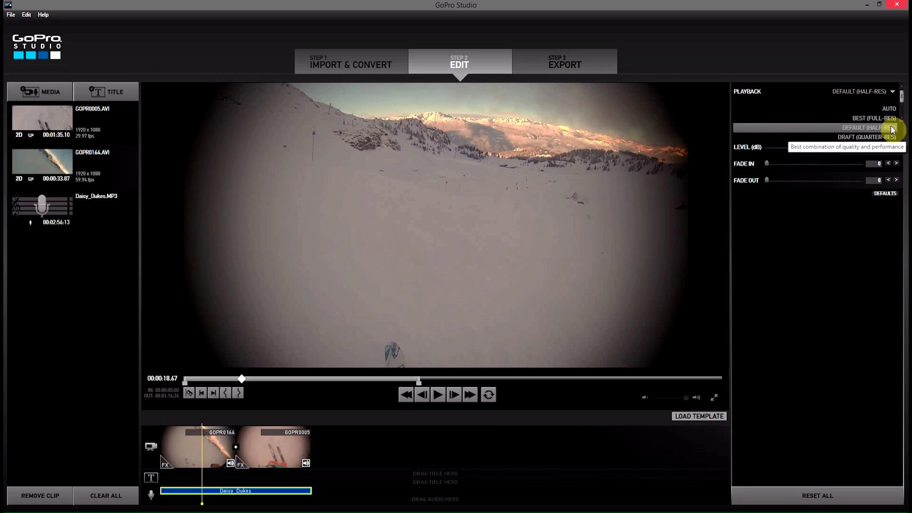
mouse_move(867, 137)
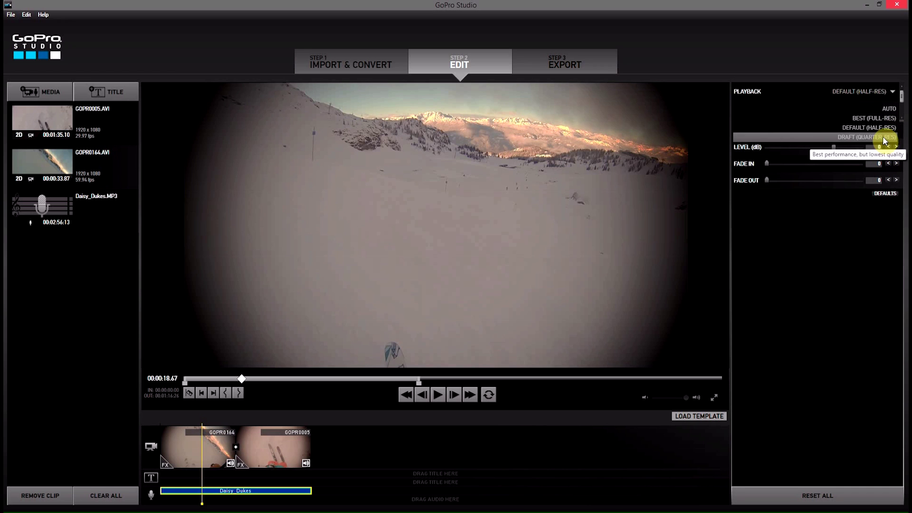
left_click(882, 138)
left_click(436, 395)
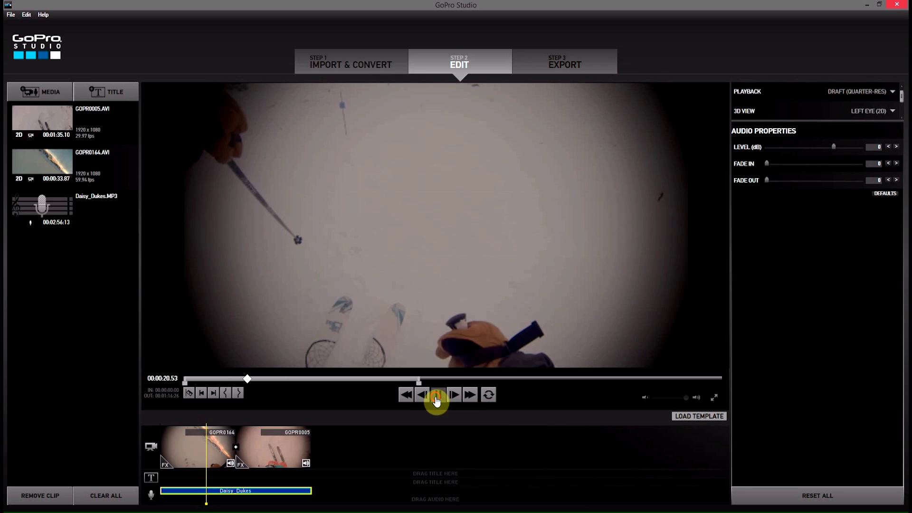
left_click(436, 395)
left_click(891, 92)
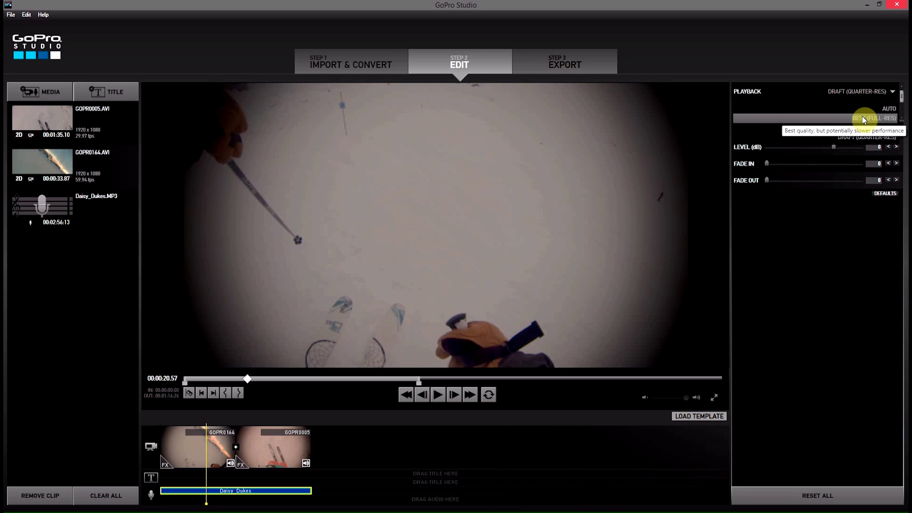
Step: Choose BEST (FULL-RES) playback and play the footage, pausing near 24.4 seconds
left_click(862, 116)
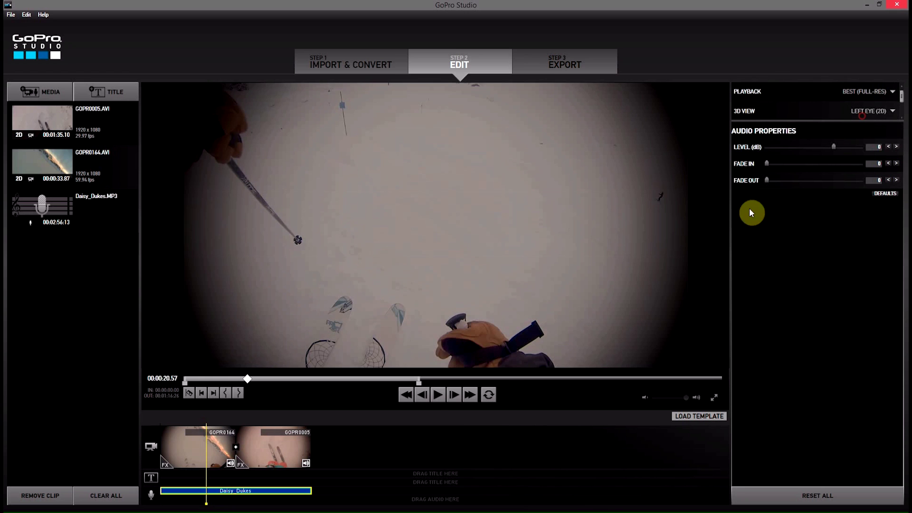
left_click(436, 395)
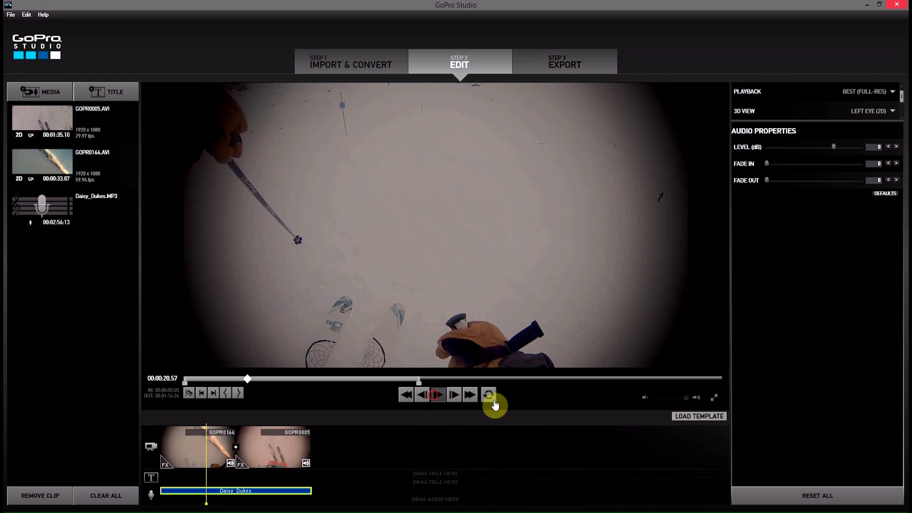
left_click(437, 395)
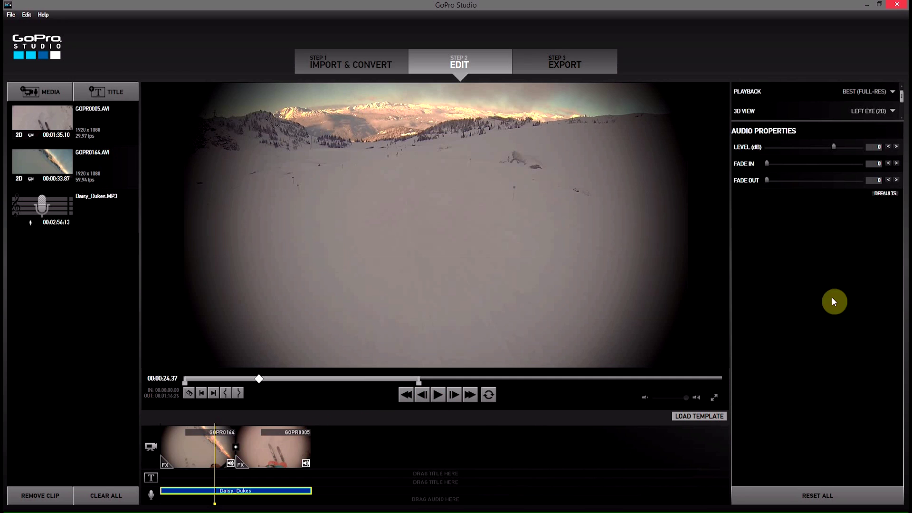
left_click(855, 91)
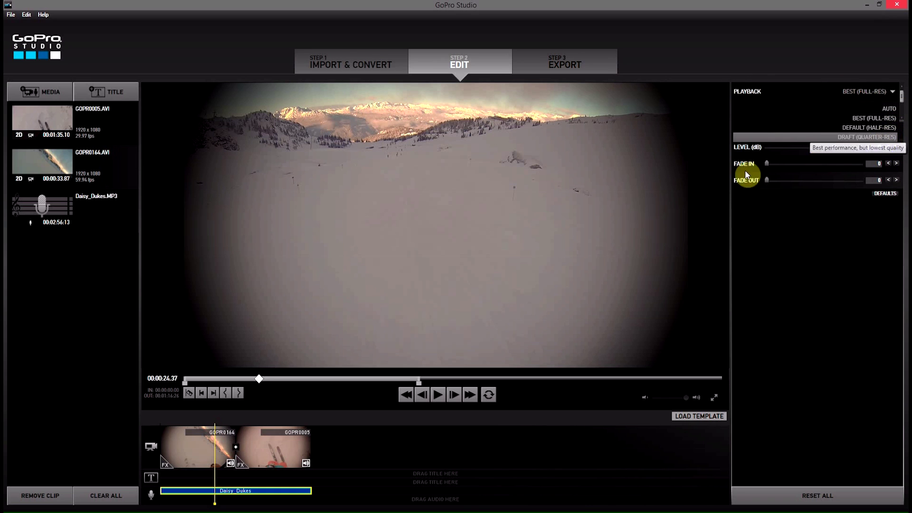
left_click(591, 230)
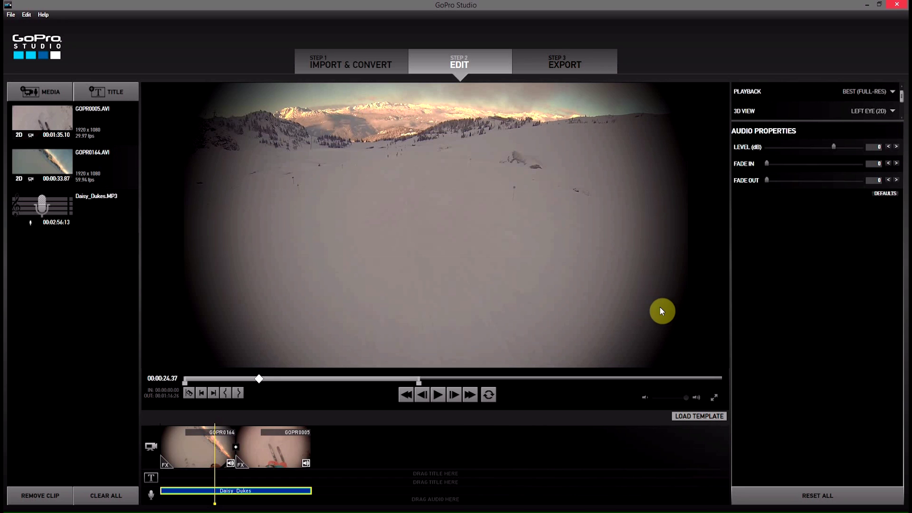
left_click(893, 91)
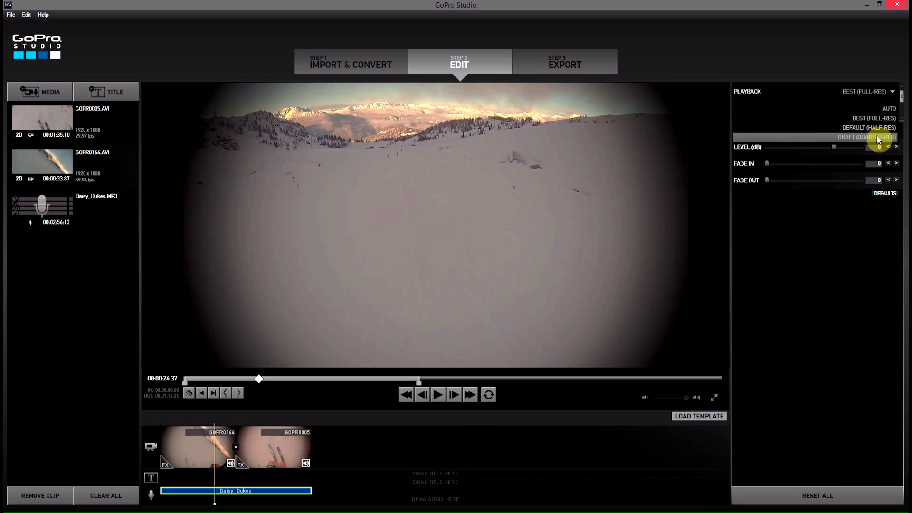
left_click(889, 121)
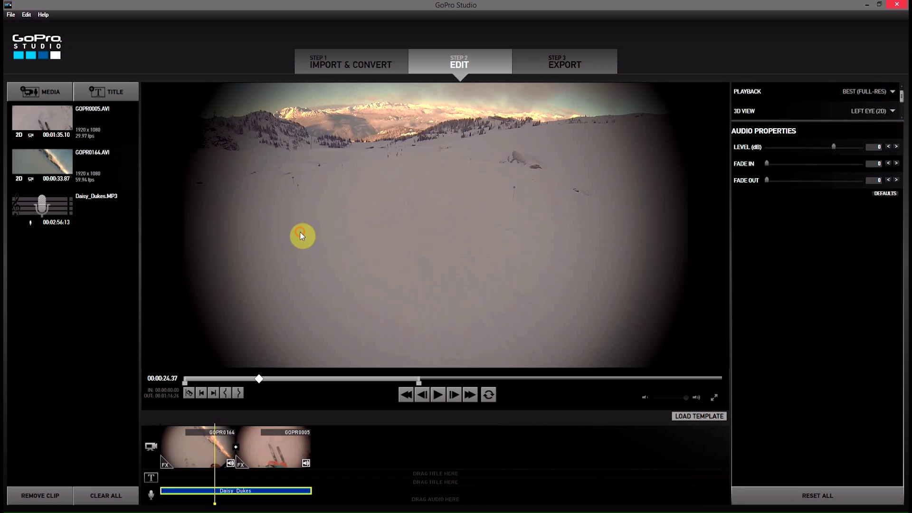